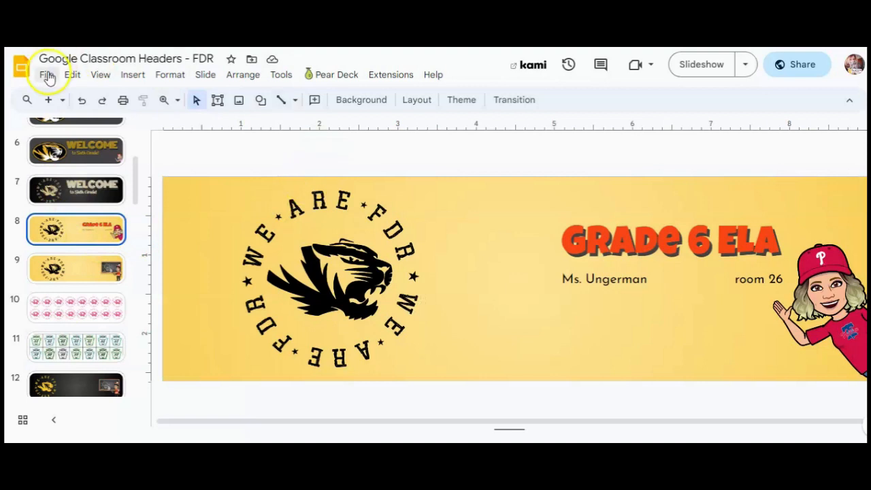
# Step: Download the current Grade 6 ELA header slide as a JPEG image
pyautogui.click(76, 123)
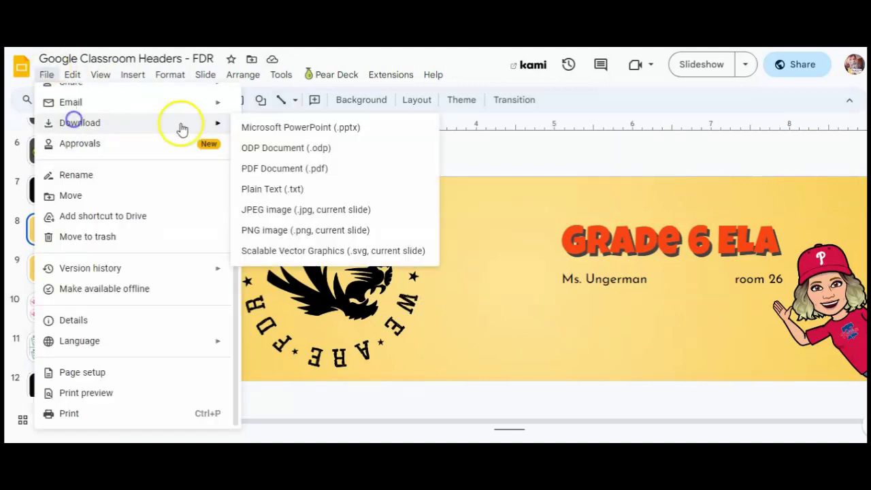
pyautogui.click(283, 210)
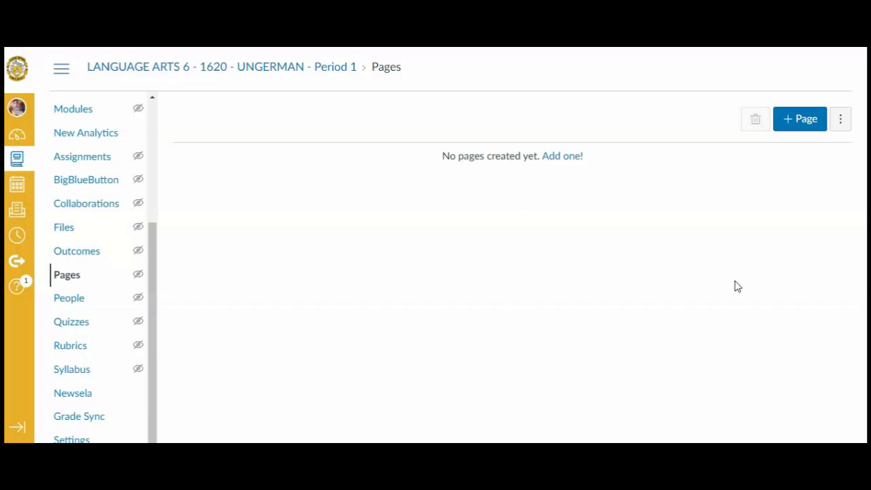
# Step: In Canvas, create a course page titled "Homepage with Buttons" and enter "ELA Grade 6 | Pd. 1 | room 110" as its first line
pyautogui.scroll(-1, 74, 112)
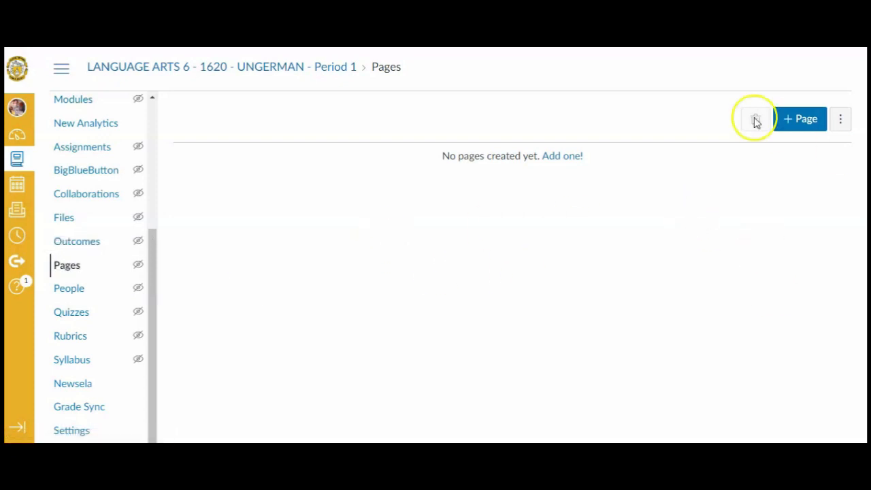
pyautogui.click(803, 126)
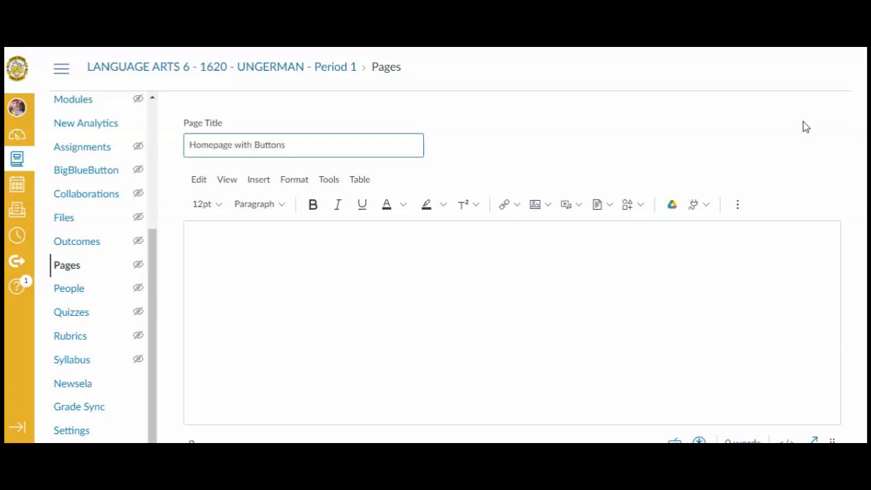
pyautogui.click(318, 247)
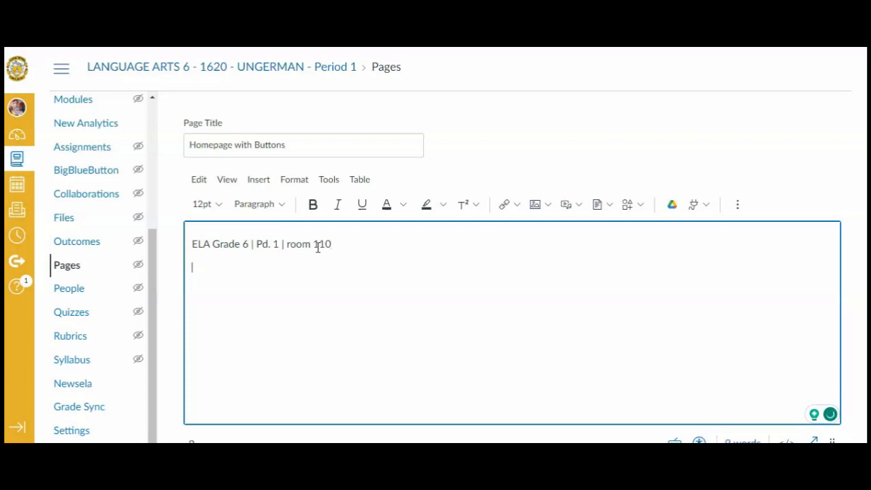
# Step: Upload Google Classroom Headers - FDR (5).jpg below the text line as an embedded image marked decorative
pyautogui.click(547, 205)
pyautogui.click(541, 231)
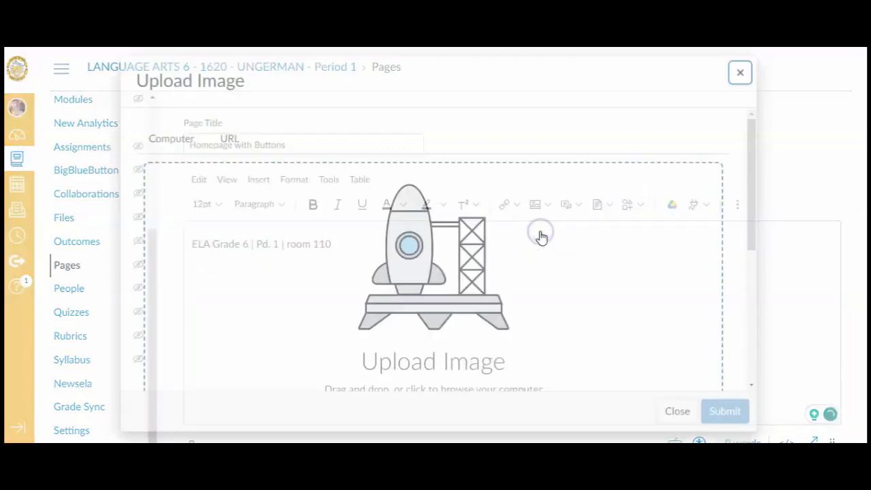
pyautogui.scroll(-3, 440, 252)
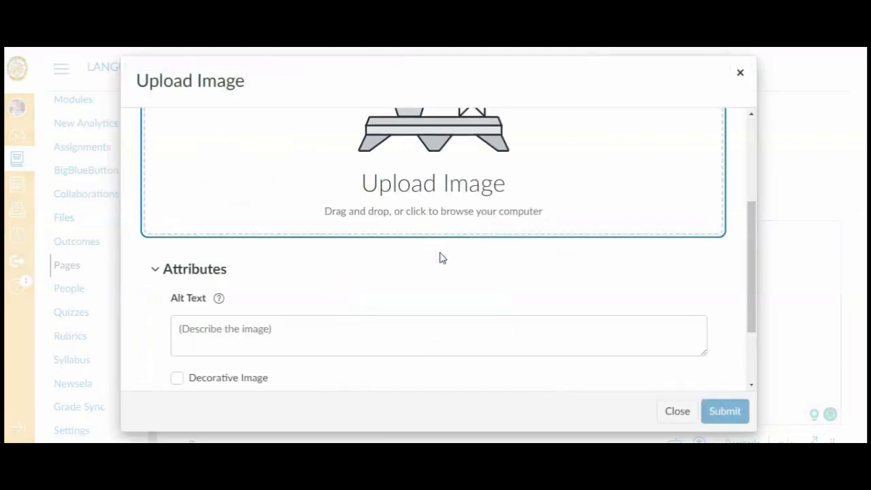
pyautogui.click(439, 253)
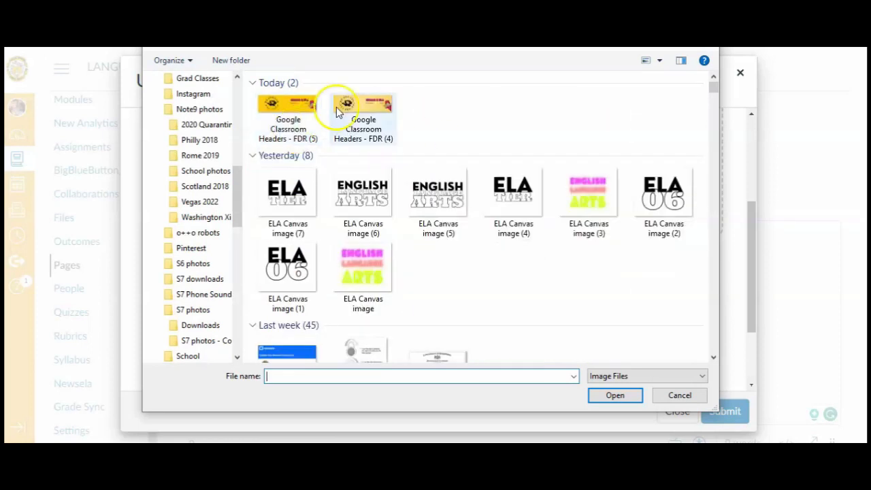
pyautogui.click(287, 112)
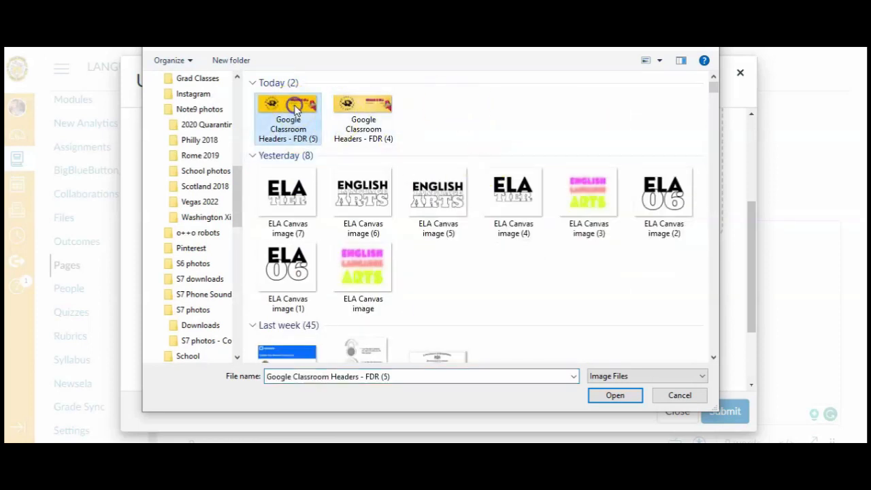
pyautogui.click(616, 395)
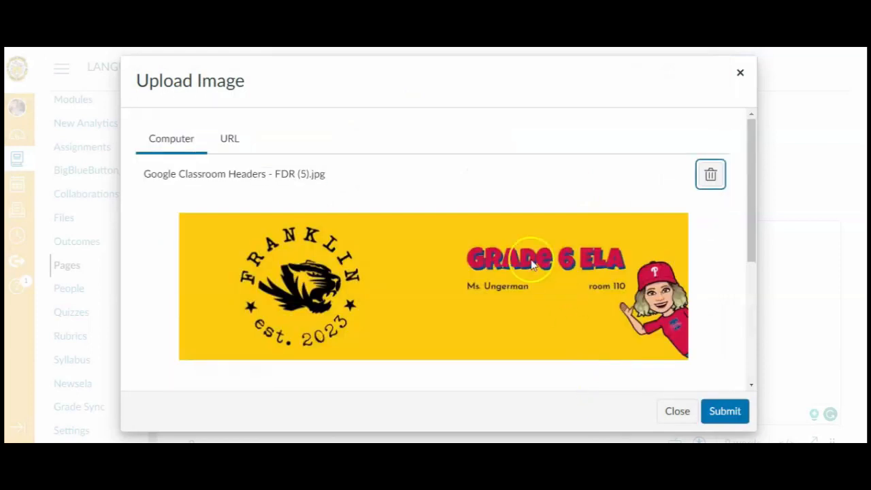
pyautogui.scroll(-1, 521, 258)
pyautogui.scroll(-3, 522, 257)
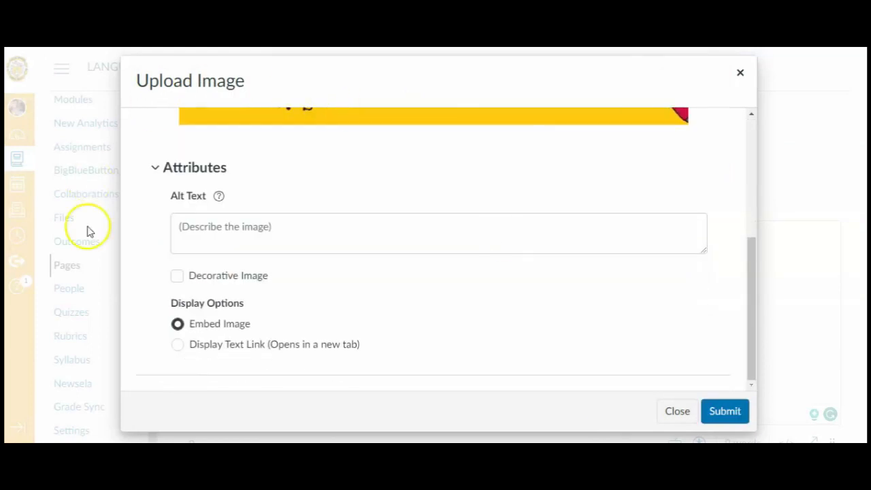
pyautogui.click(176, 276)
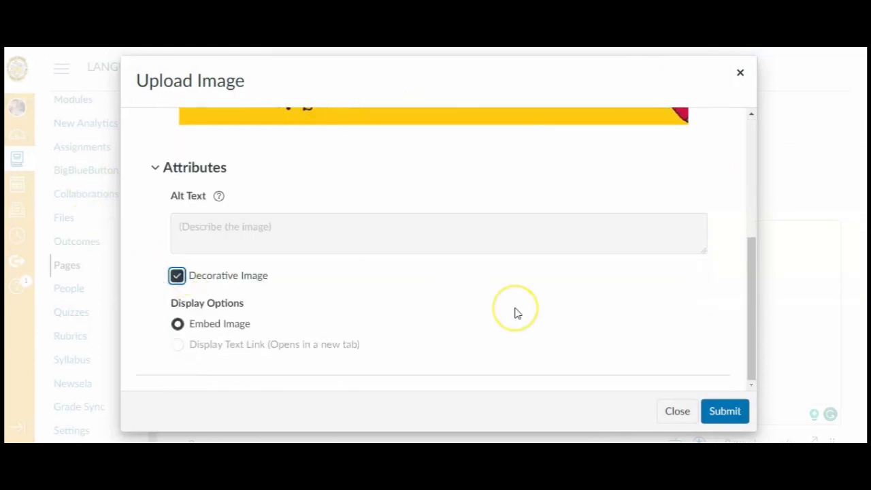
pyautogui.click(725, 412)
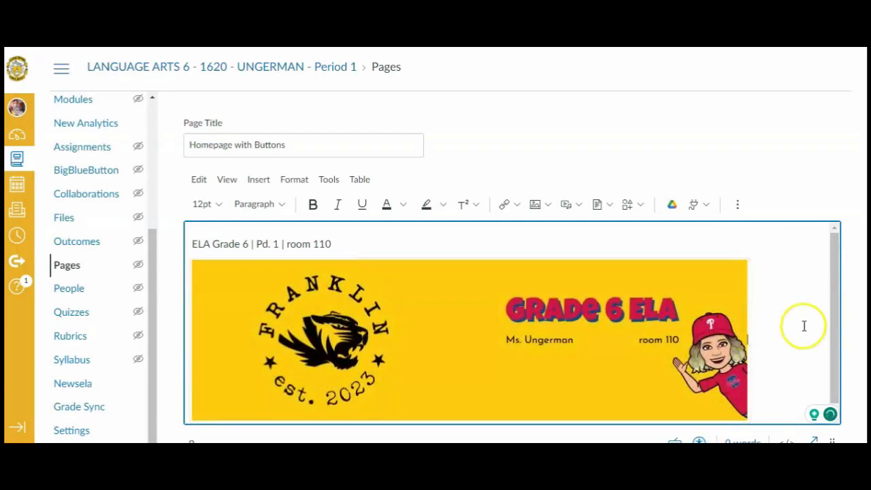
# Step: Enlarge the page editor's content area downward to leave room below the banner image
pyautogui.scroll(-1, 822, 337)
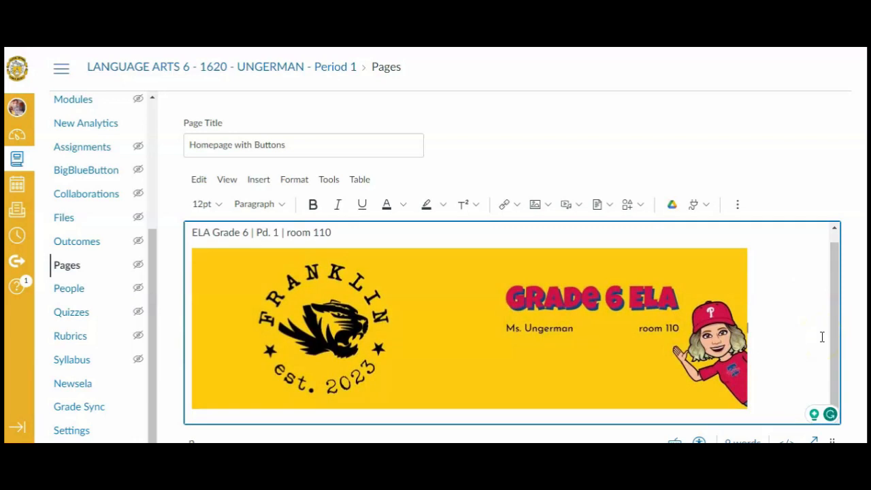
pyautogui.scroll(-3, 822, 337)
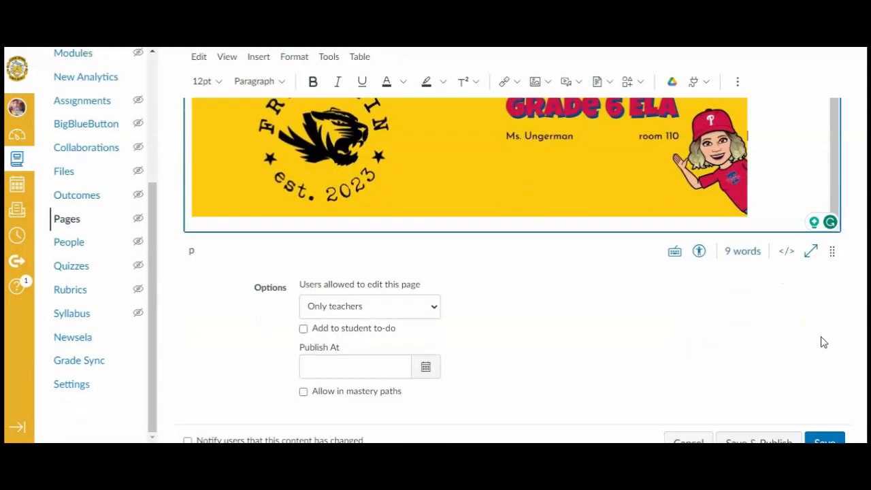
pyautogui.moveTo(833, 250); pyautogui.dragTo(841, 433)
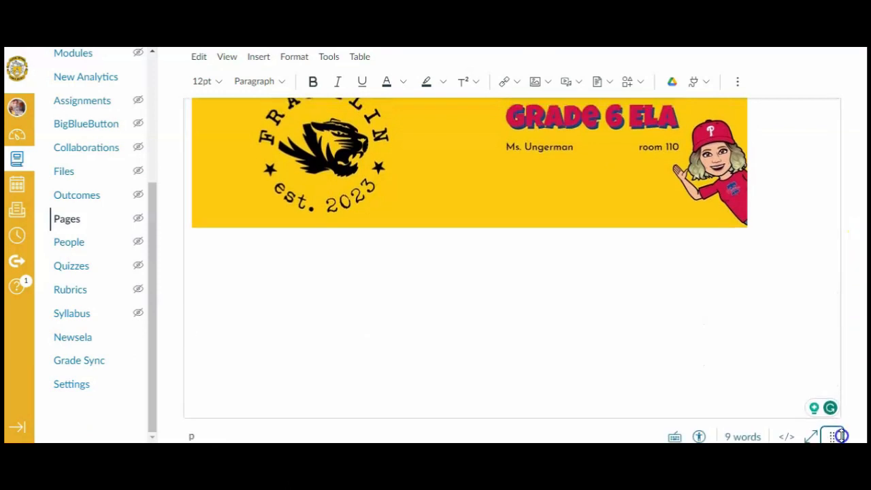
pyautogui.scroll(3, 766, 302)
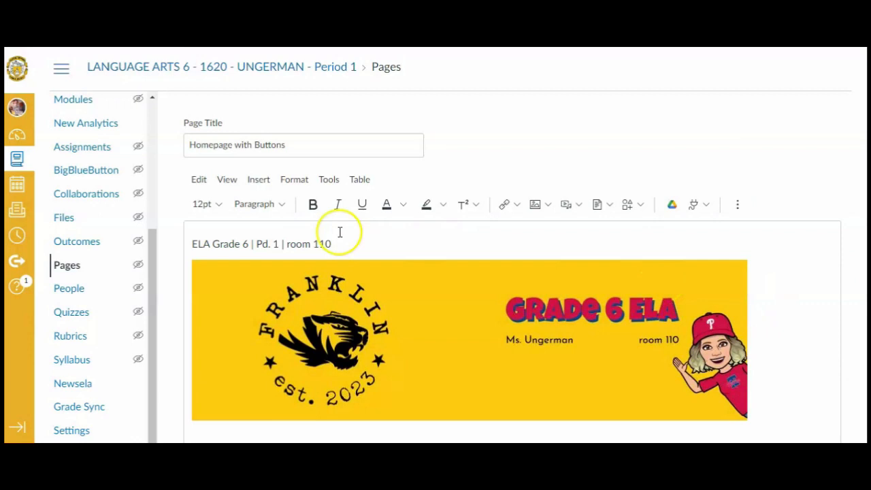
# Step: Make the "ELA Grade 6 | Pd. 1 | room 110" line bold and colour it dark red
pyautogui.moveTo(332, 243); pyautogui.dragTo(193, 238)
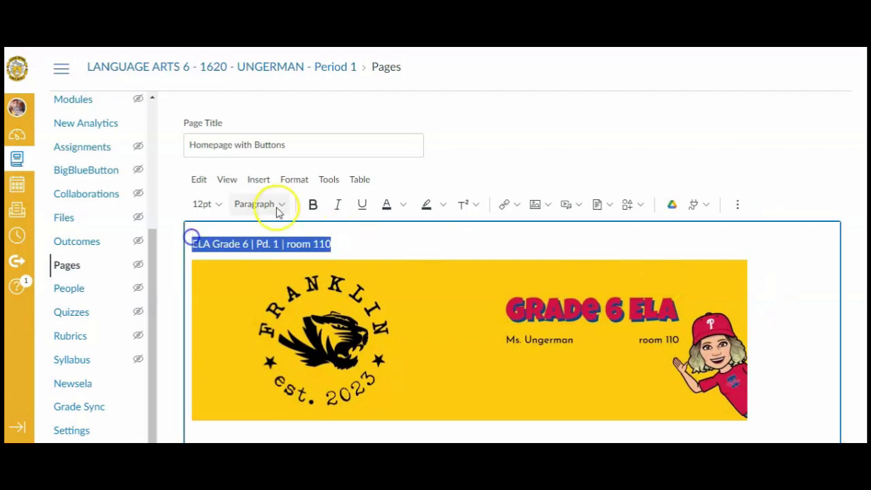
pyautogui.click(313, 204)
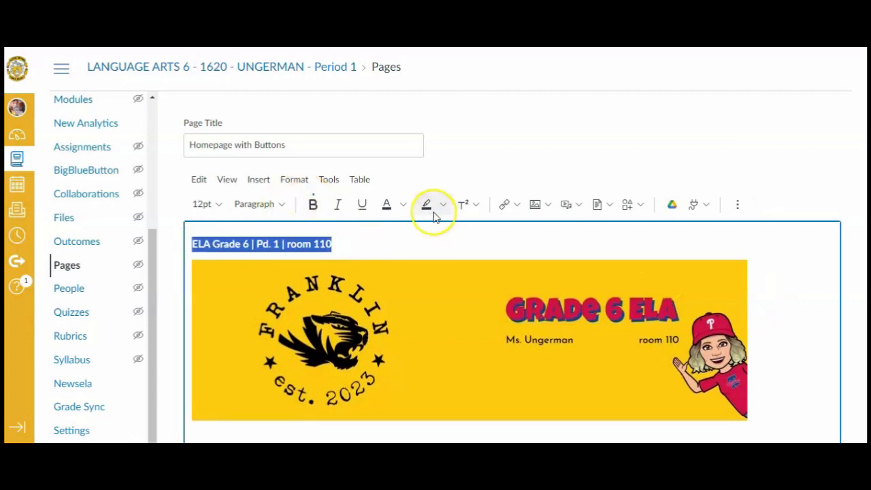
pyautogui.click(405, 206)
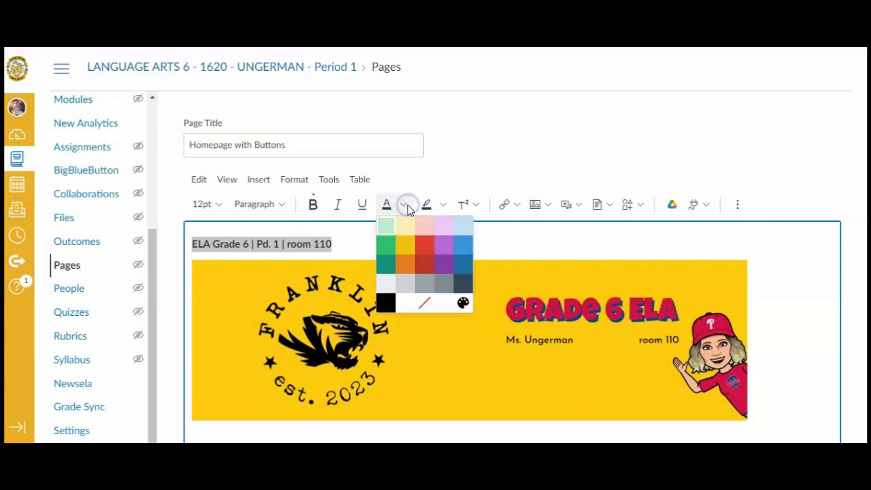
pyautogui.click(426, 265)
pyautogui.click(437, 244)
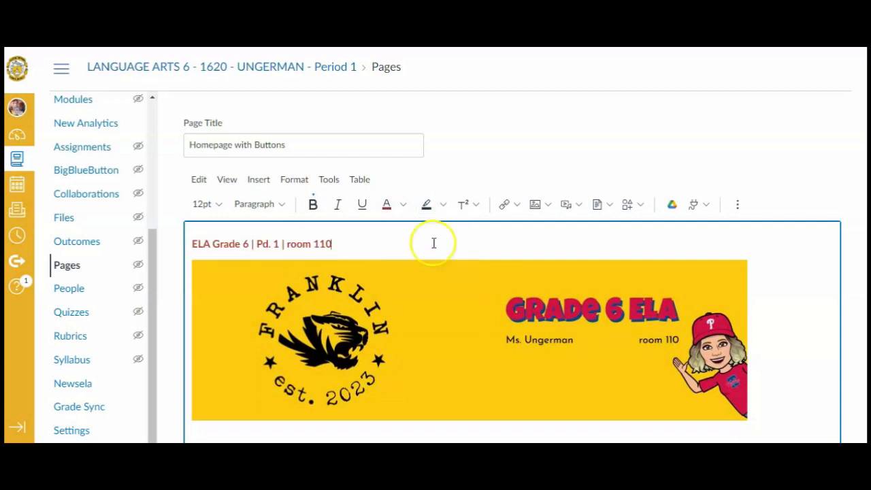
# Step: Set the font size of the heading line above the banner to 14pt
pyautogui.moveTo(342, 253); pyautogui.dragTo(184, 248)
pyautogui.click(216, 204)
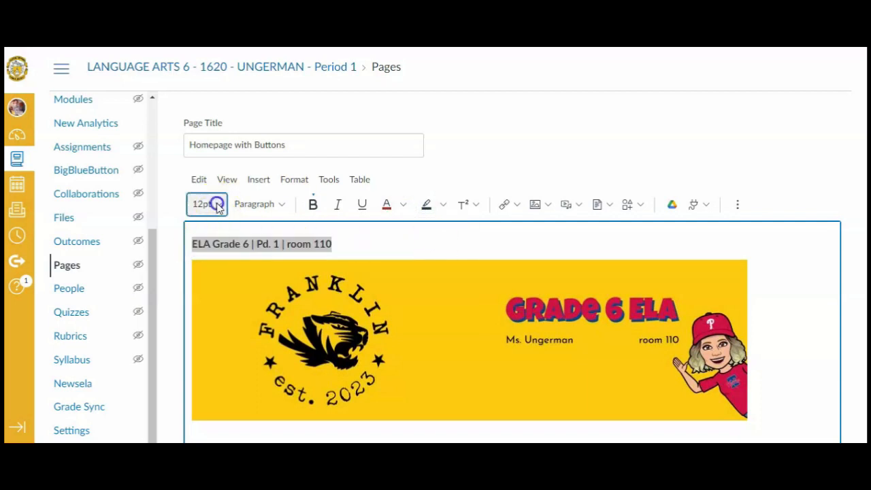
pyautogui.click(215, 288)
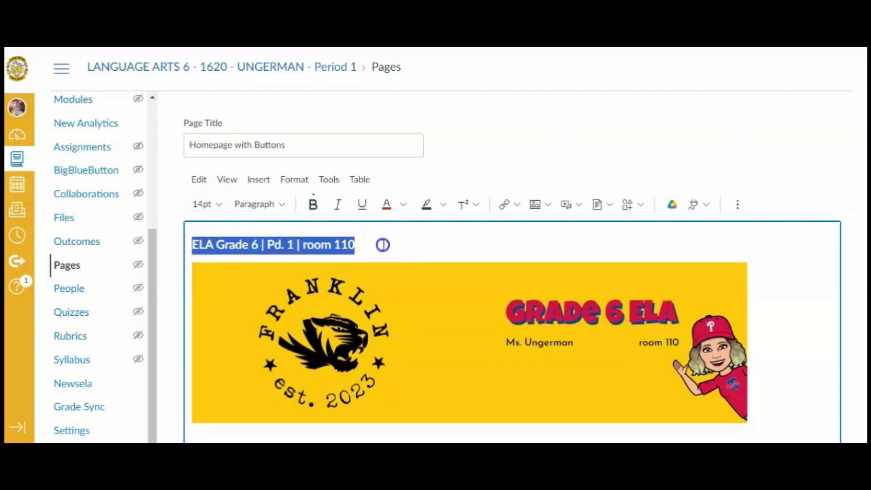
pyautogui.click(384, 245)
# Step: Insert a table with five columns and one row on a new line beneath the banner image
pyautogui.scroll(-5, 383, 245)
pyautogui.click(335, 134)
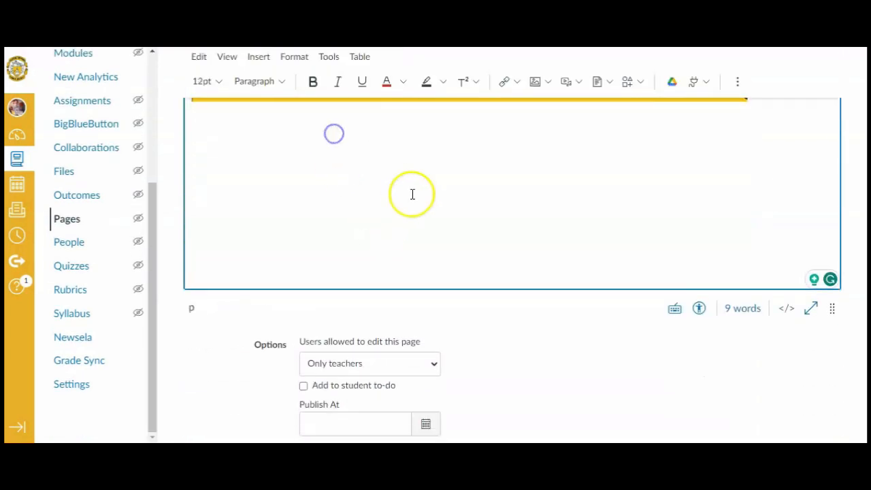
pyautogui.scroll(3, 405, 188)
pyautogui.click(776, 288)
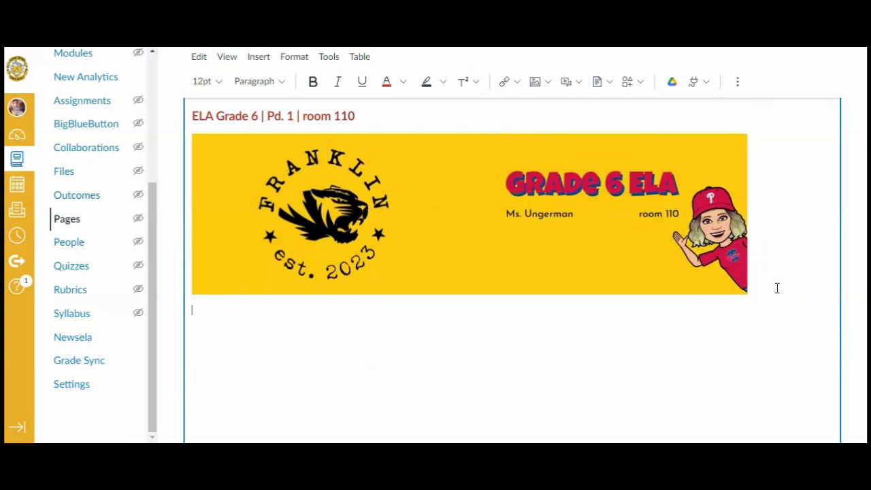
pyautogui.scroll(2, 778, 288)
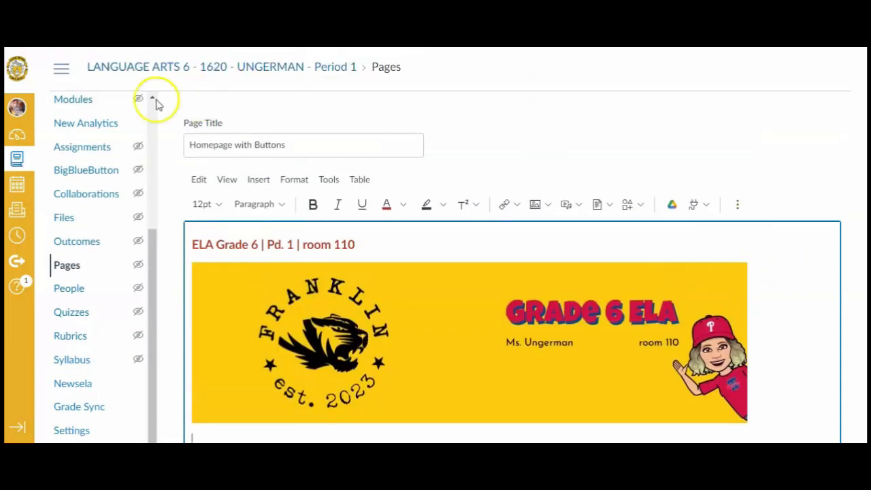
pyautogui.click(258, 181)
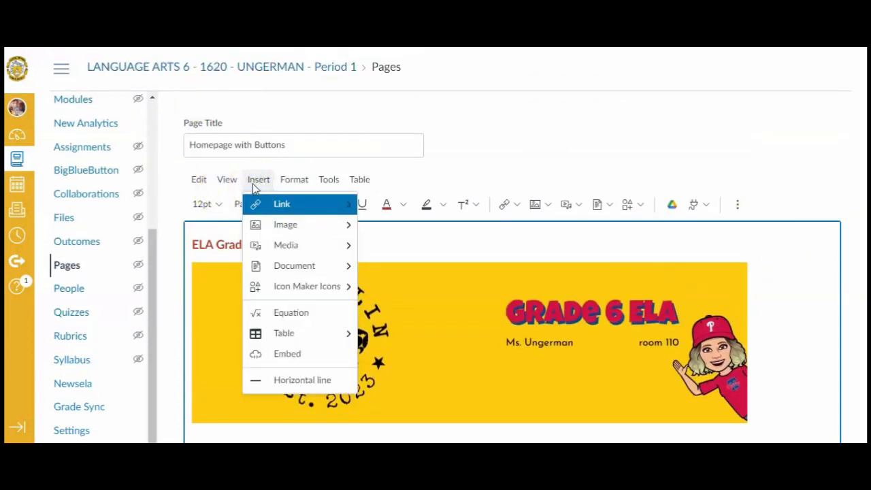
pyautogui.click(307, 334)
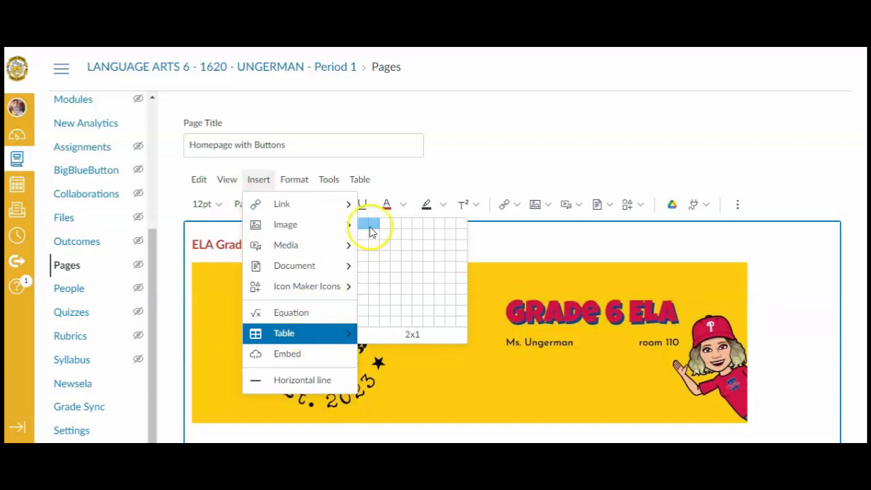
pyautogui.click(413, 225)
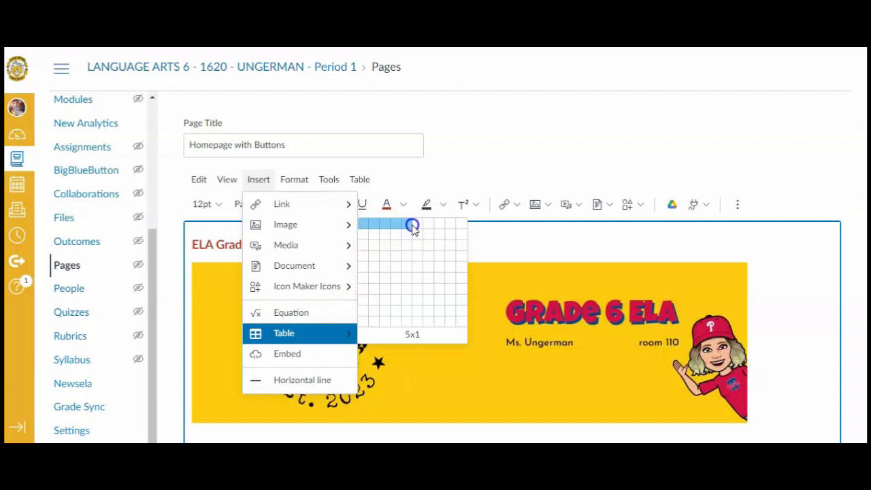
pyautogui.scroll(-4, 413, 225)
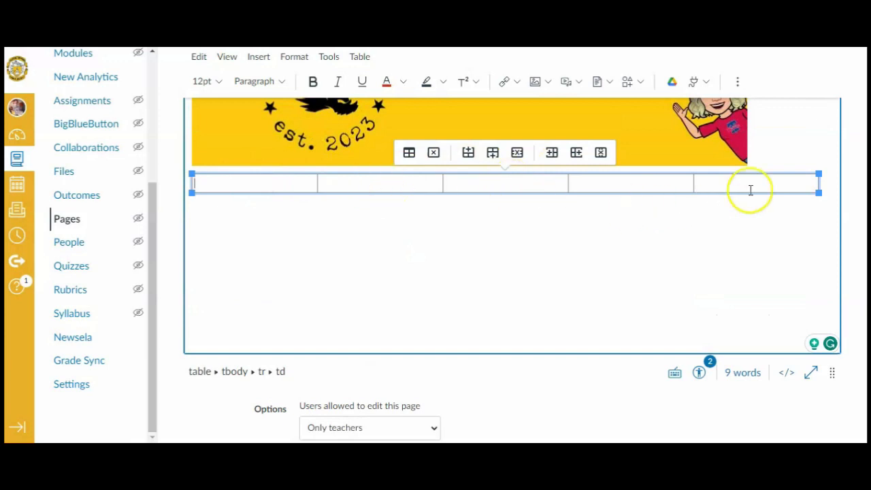
# Step: In the table's first cell, start an image upload and choose the Class Expectations picture, STUDENT RESOURCES (2)
pyautogui.click(227, 184)
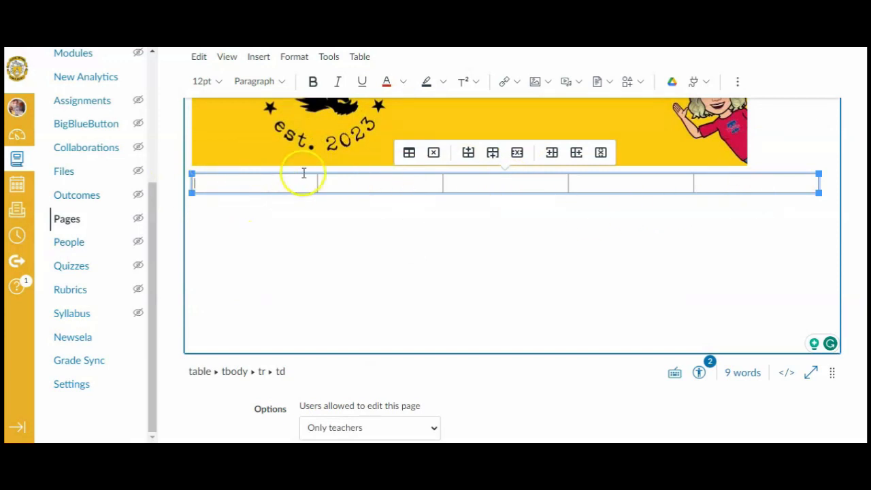
pyautogui.scroll(2, 304, 173)
pyautogui.scroll(1, 303, 173)
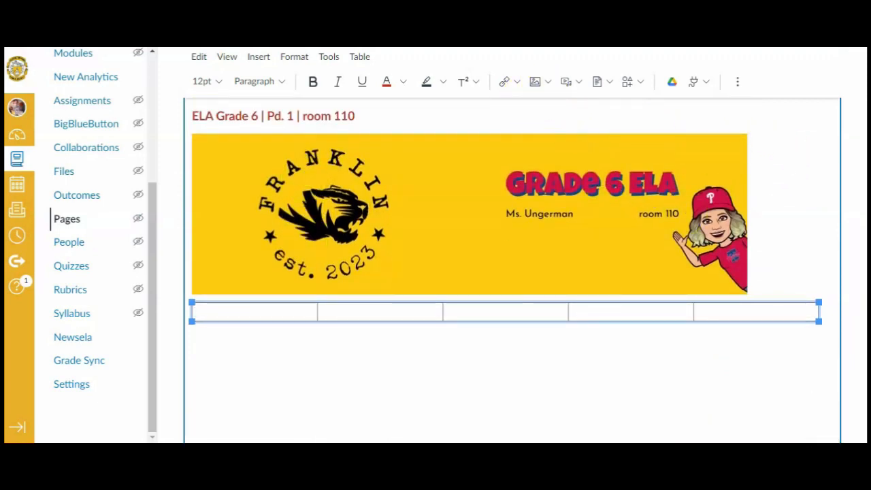
pyautogui.scroll(2, 554, 127)
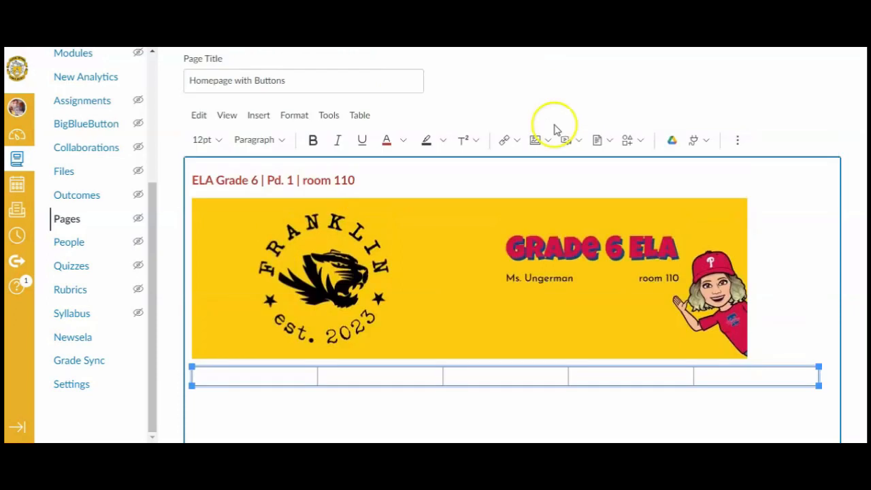
pyautogui.click(550, 141)
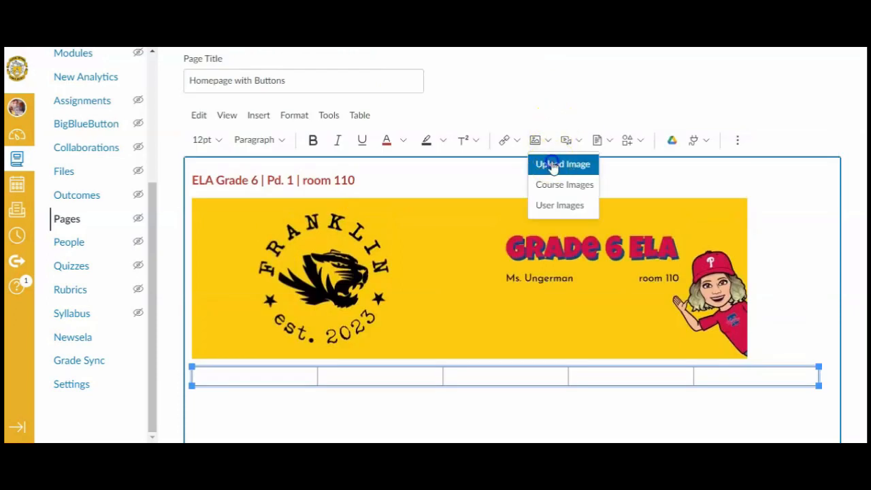
pyautogui.click(550, 165)
pyautogui.scroll(-3, 420, 253)
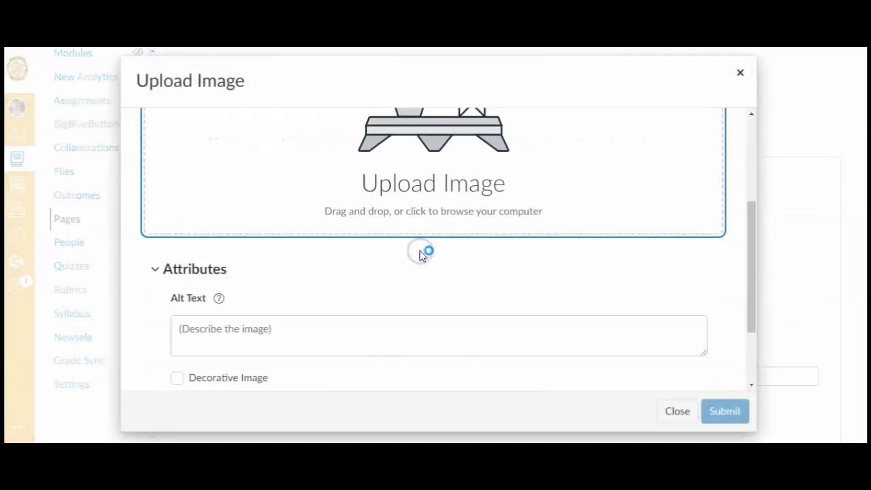
pyautogui.click(420, 256)
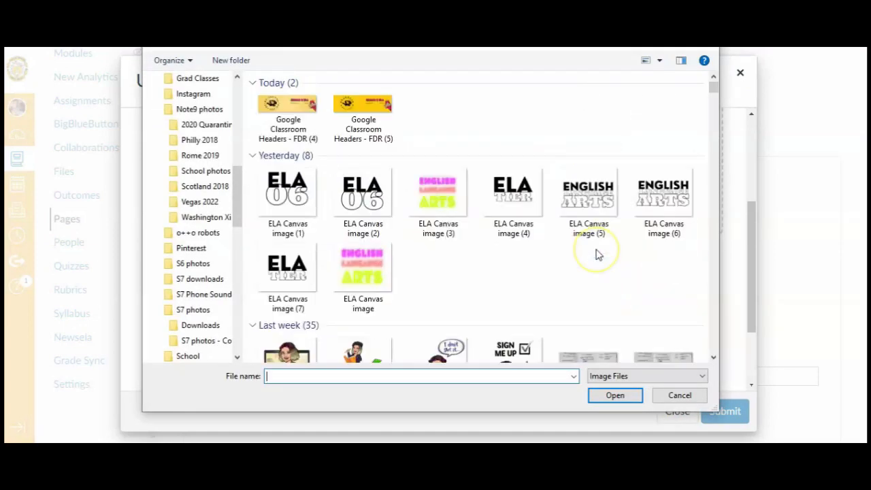
pyautogui.scroll(-3, 598, 255)
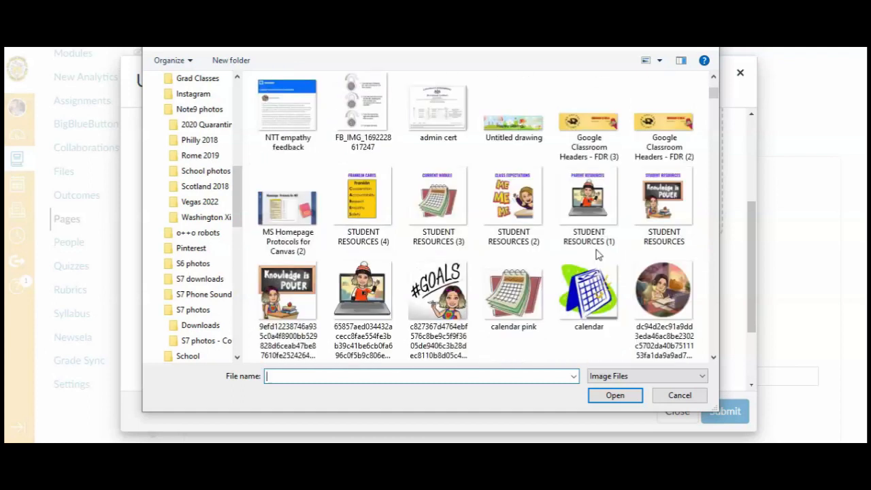
pyautogui.click(514, 201)
pyautogui.click(626, 396)
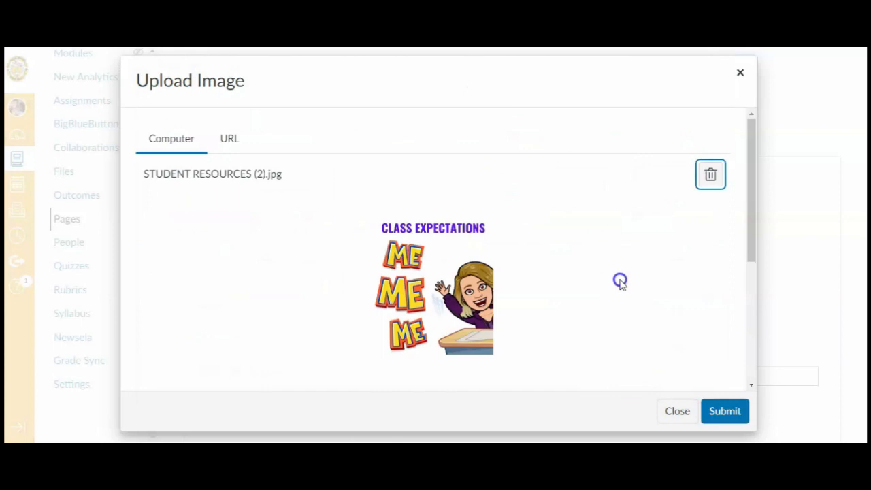
# Step: Give the Class Expectations picture the alt text "link to class expectations" and submit it as an embedded image
pyautogui.scroll(-4, 624, 265)
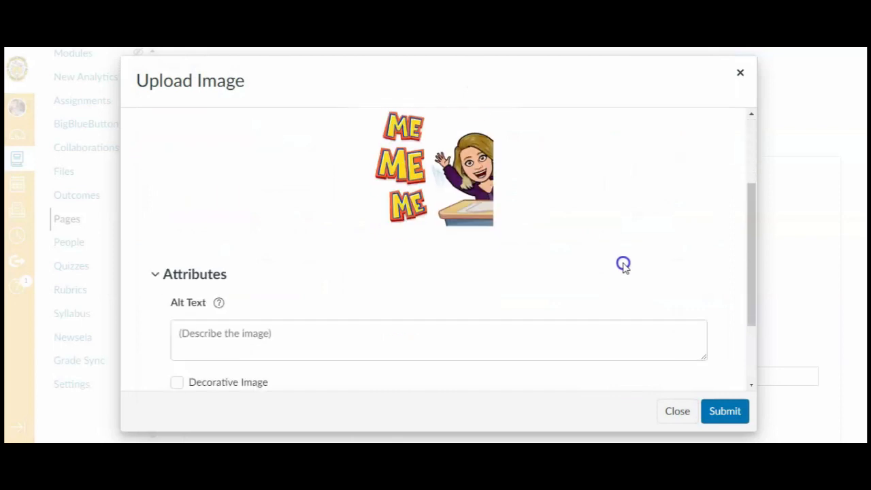
pyautogui.click(336, 233)
pyautogui.click(299, 234)
pyautogui.scroll(1, 301, 238)
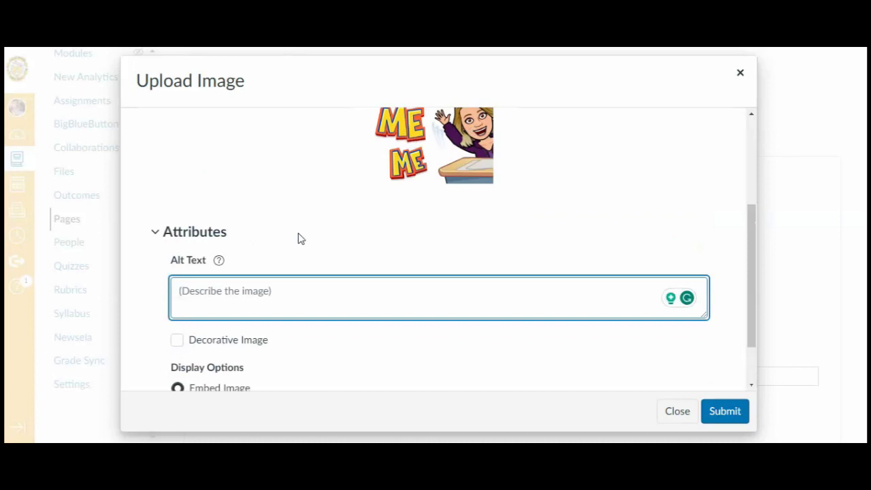
pyautogui.scroll(1, 301, 238)
pyautogui.scroll(-2, 301, 238)
pyautogui.write('I')
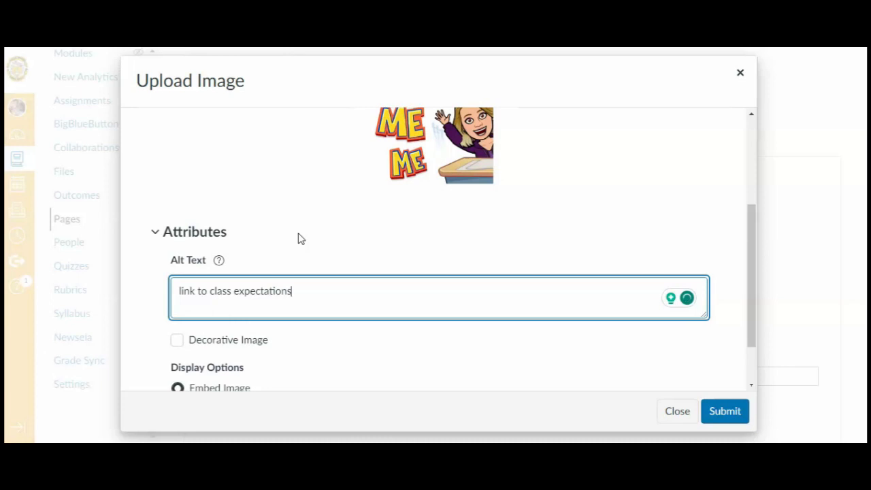
pyautogui.scroll(-2, 545, 327)
pyautogui.click(725, 412)
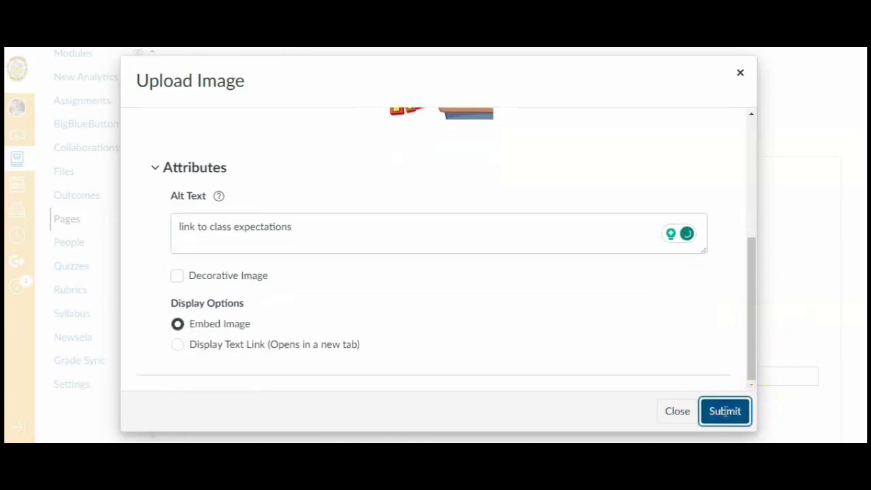
# Step: Review the display and size settings in the image options of the Class Expectations picture
pyautogui.scroll(-3, 736, 131)
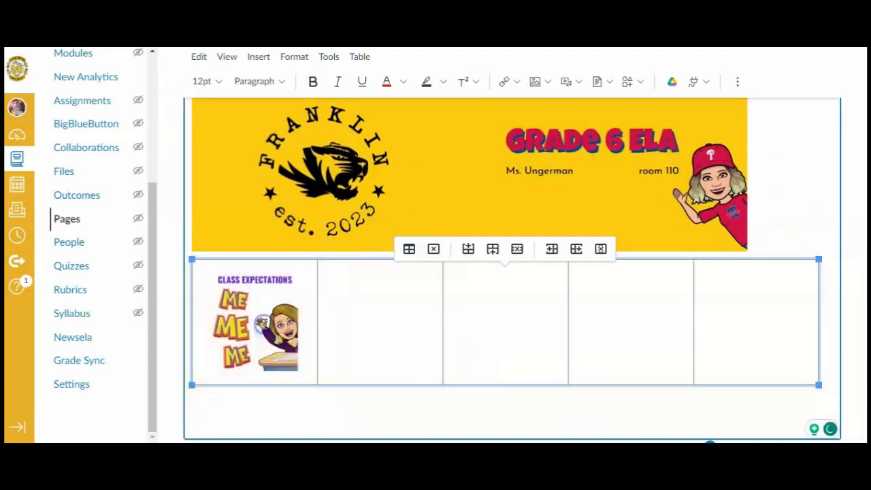
pyautogui.click(262, 322)
pyautogui.rightClick(265, 326)
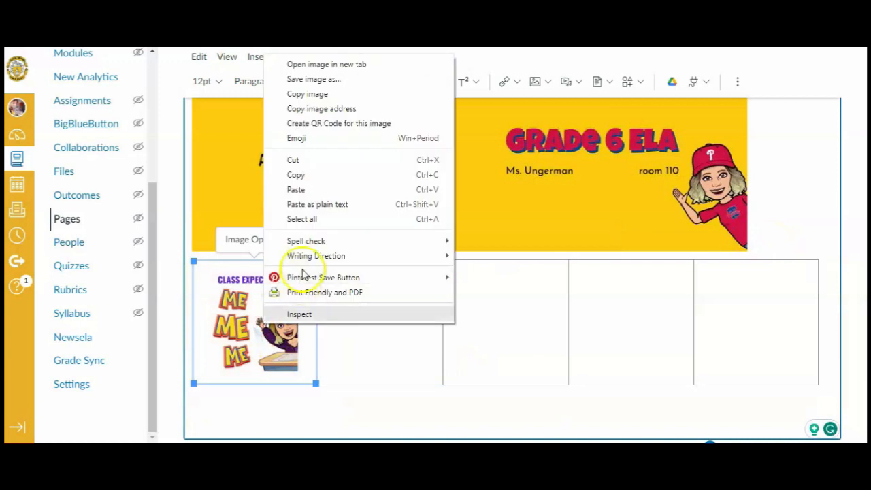
pyautogui.click(377, 345)
pyautogui.click(263, 340)
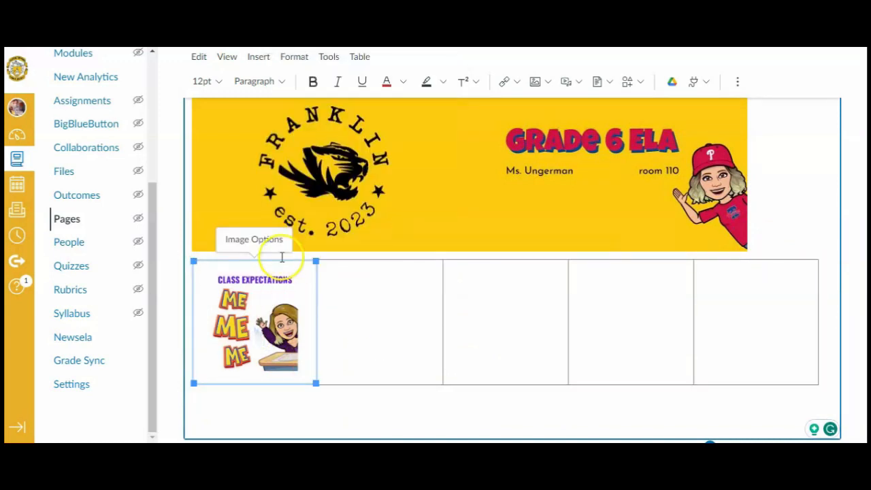
pyautogui.click(269, 242)
pyautogui.scroll(-1, 797, 303)
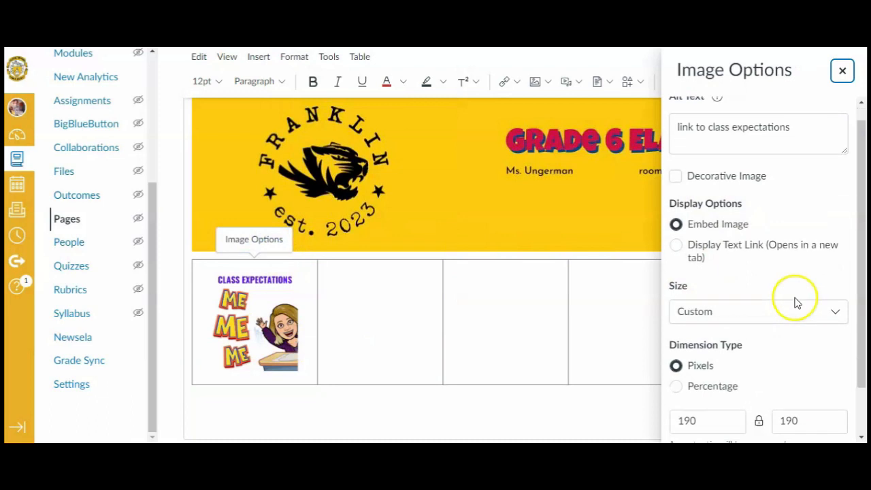
pyautogui.scroll(-1, 797, 303)
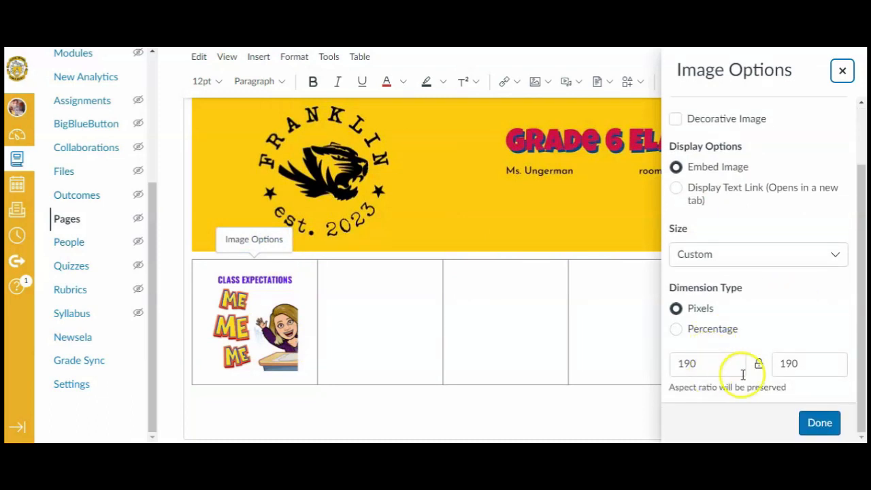
pyautogui.click(809, 424)
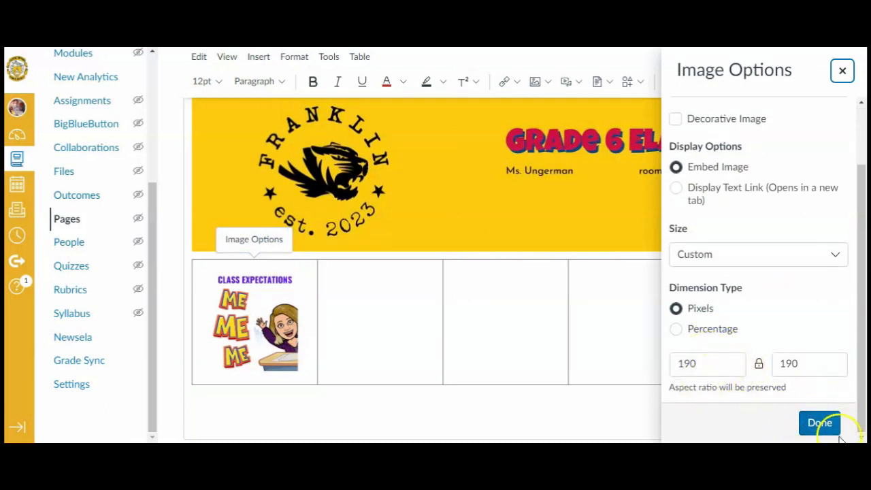
pyautogui.click(809, 424)
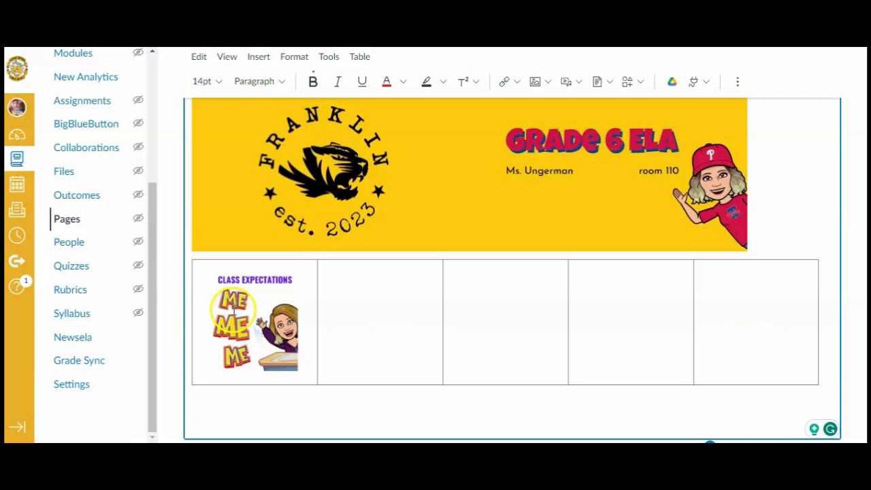
# Step: In the table's second cell, start an image upload and choose the Current Module picture, STUDENT RESOURCES (3)
pyautogui.click(373, 323)
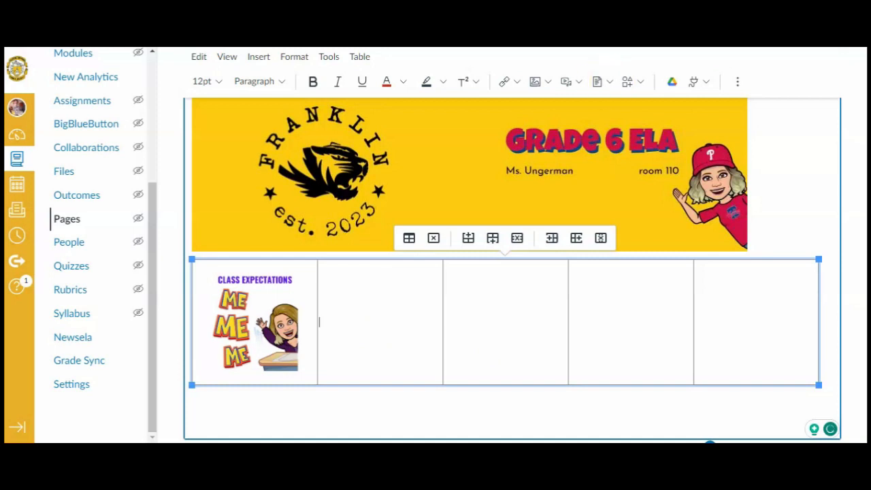
pyautogui.scroll(2, 533, 145)
pyautogui.click(543, 161)
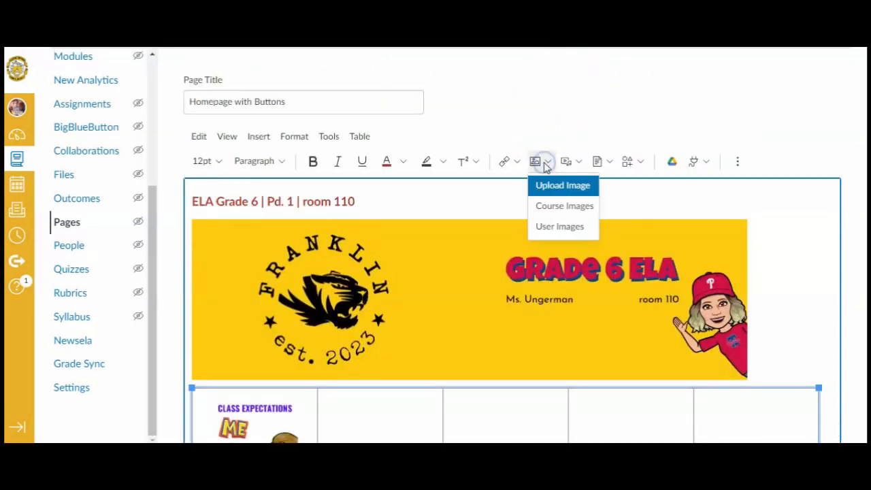
pyautogui.click(556, 190)
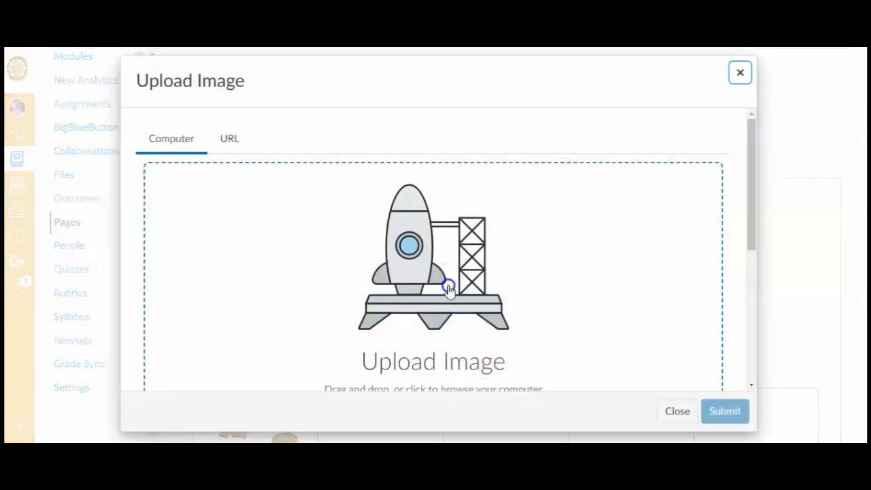
pyautogui.scroll(-3, 449, 286)
pyautogui.click(448, 288)
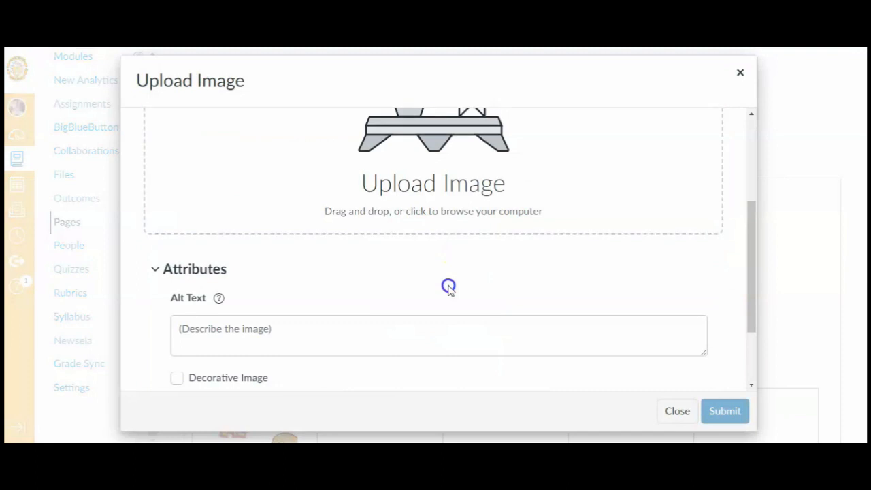
pyautogui.click(527, 212)
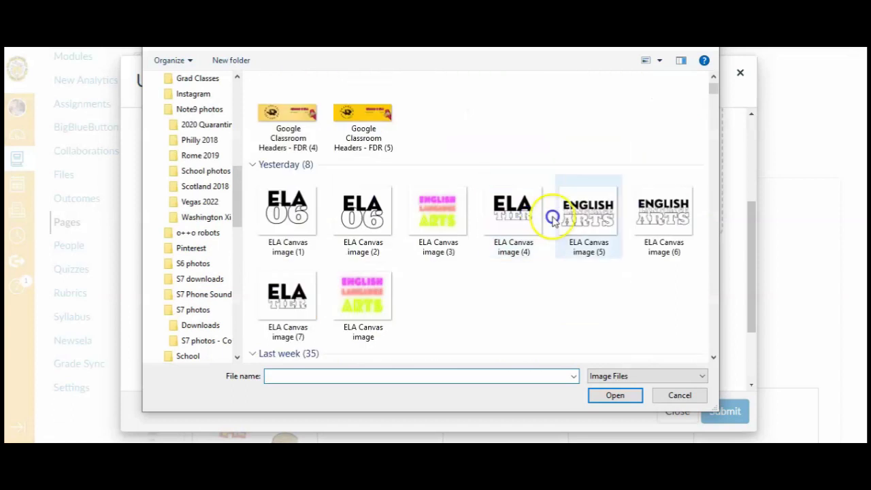
pyautogui.scroll(-5, 538, 297)
pyautogui.scroll(3, 552, 289)
pyautogui.click(454, 298)
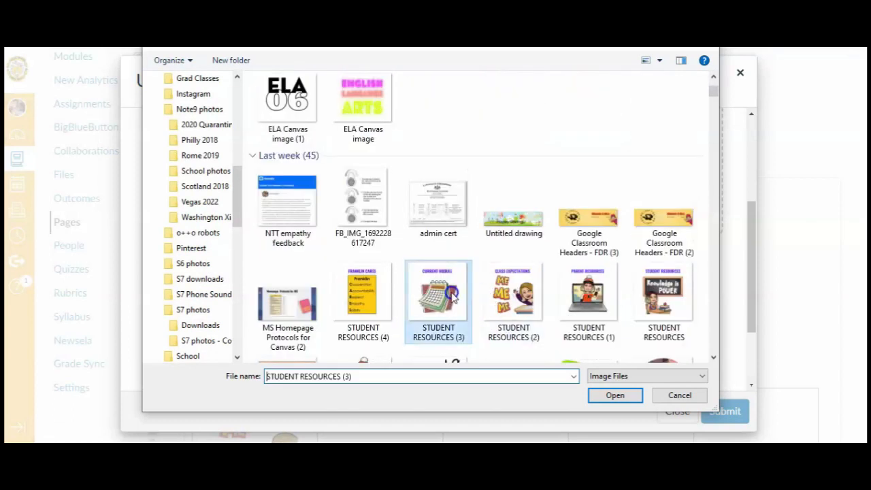
pyautogui.click(612, 396)
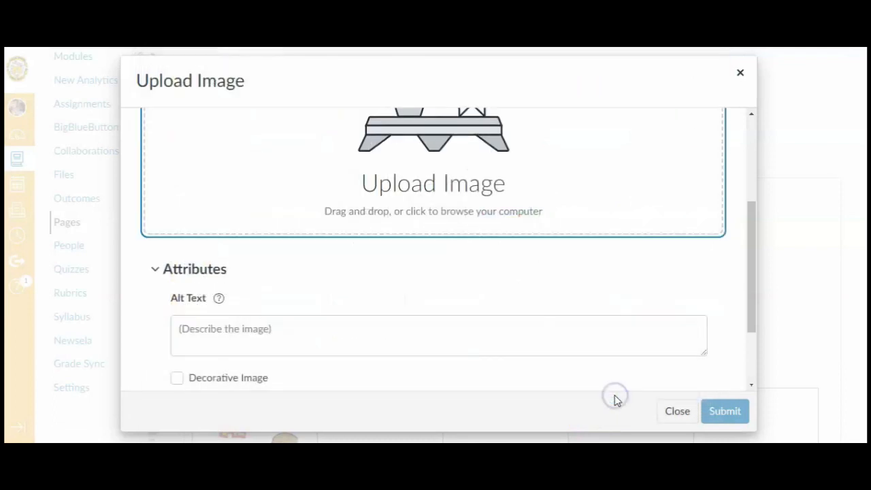
# Step: Add alt text describing the calendar picture as a link to the current module and submit it as an embedded image
pyautogui.scroll(-5, 567, 286)
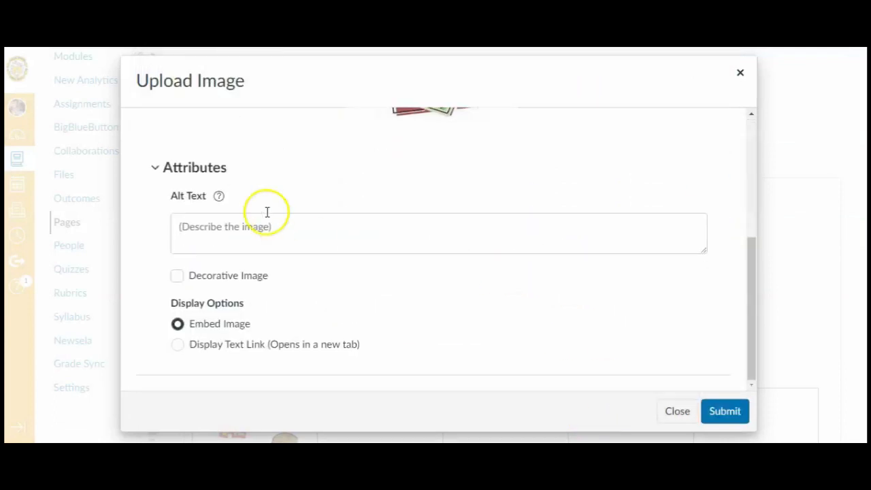
pyautogui.click(259, 228)
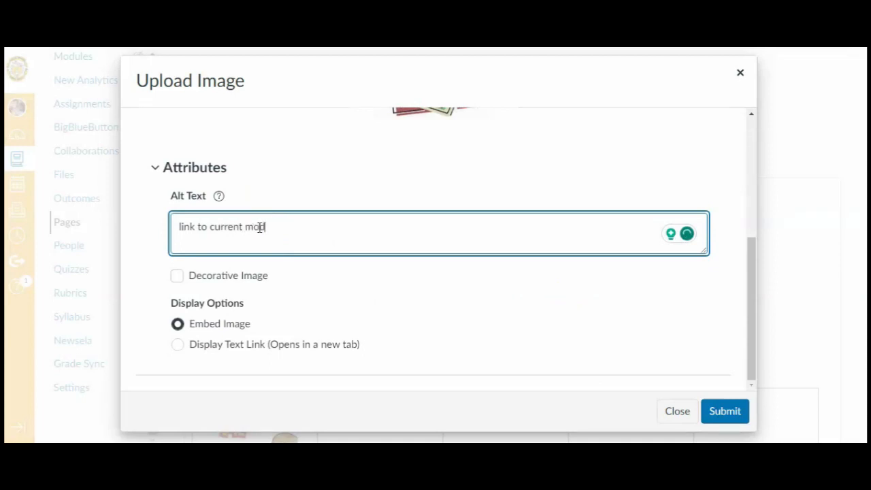
pyautogui.click(722, 409)
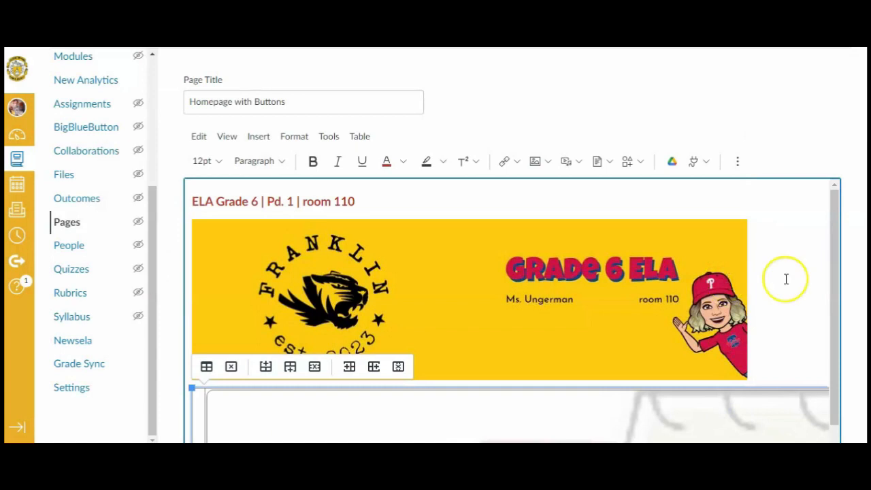